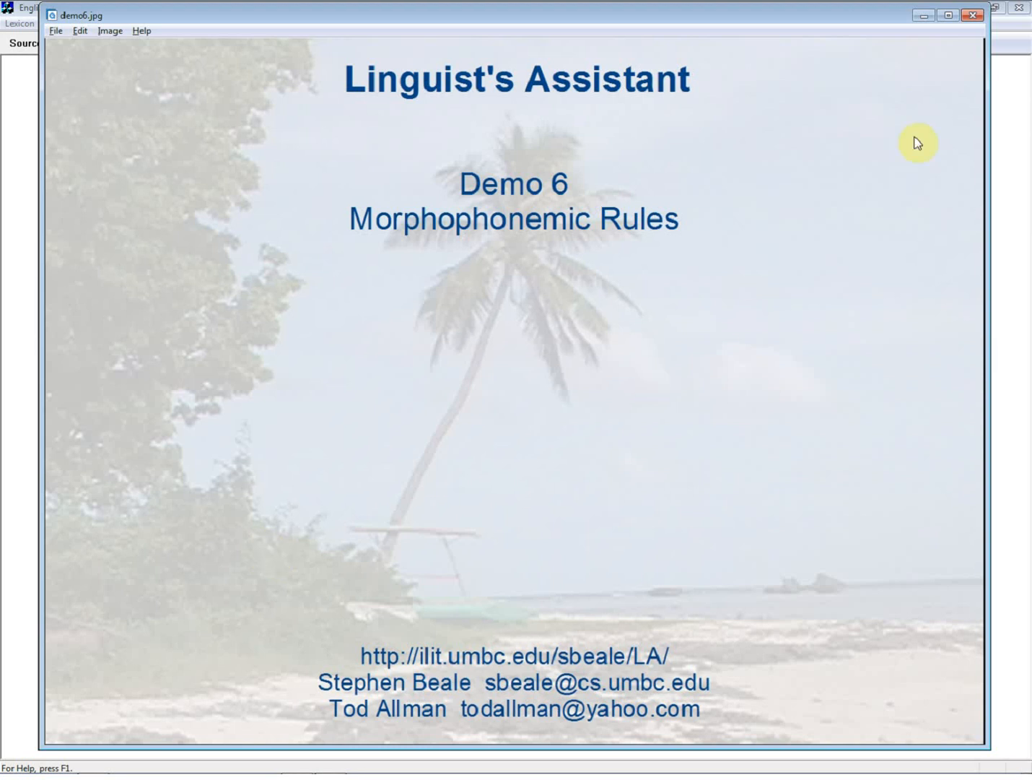
Step: Close the demo6.jpg title image window to reveal the main window
click(974, 16)
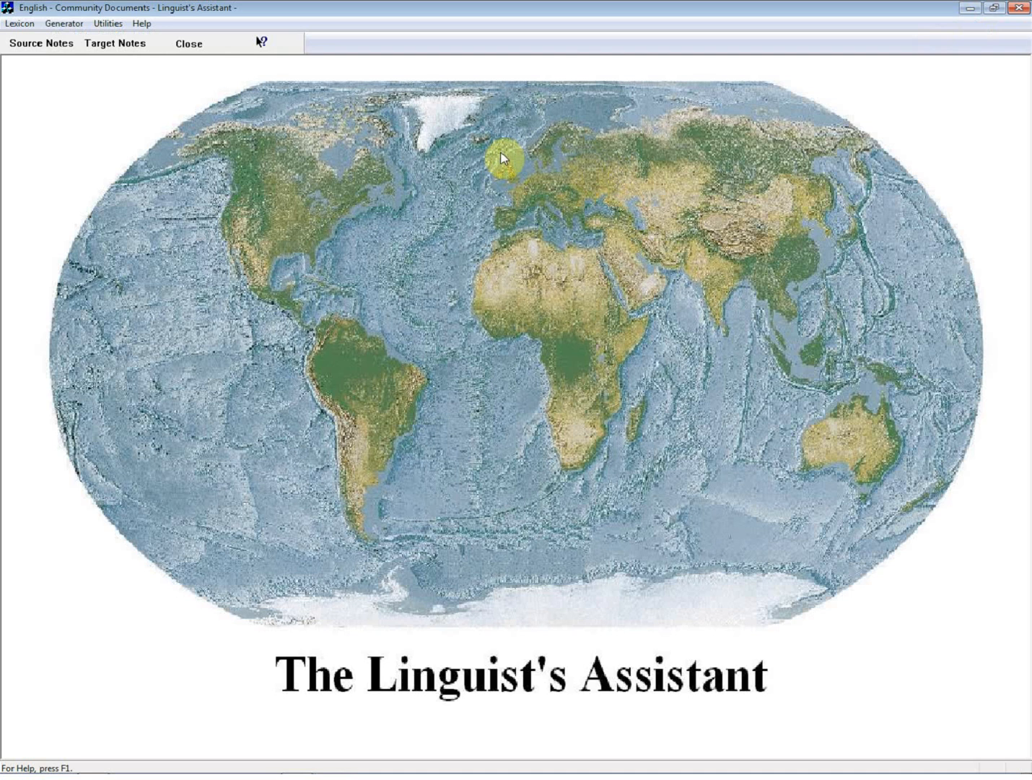
Step: Add a new target language named 'test2' via Utilities > Select / Add a Target Language
click(106, 25)
click(112, 39)
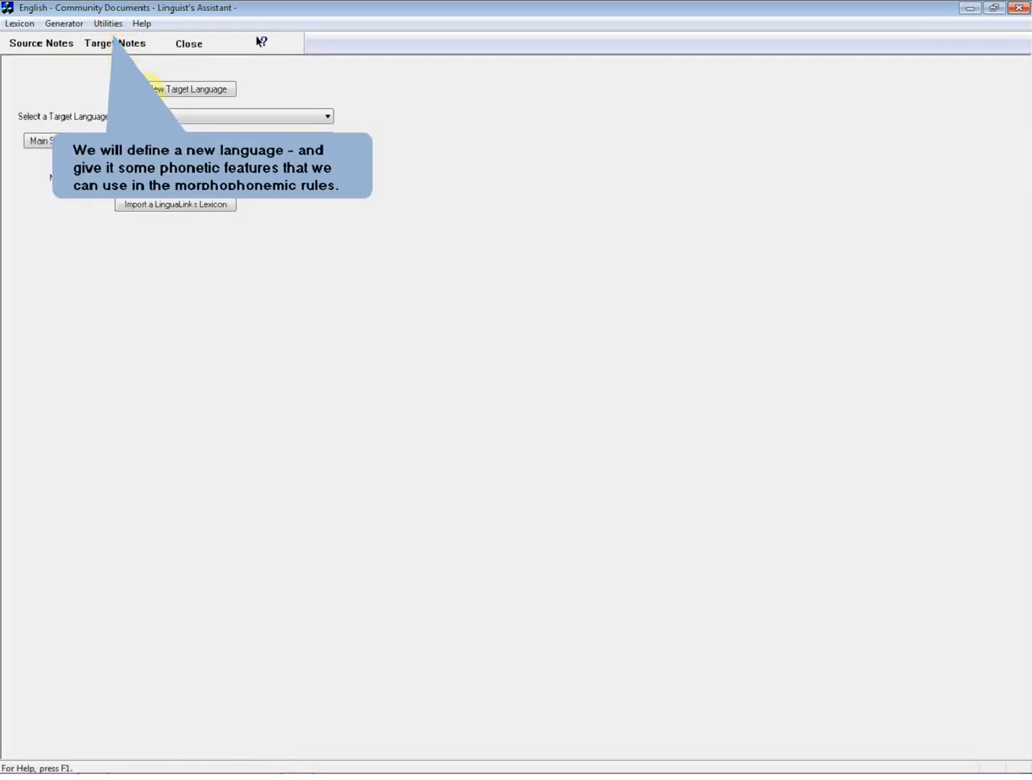
click(165, 89)
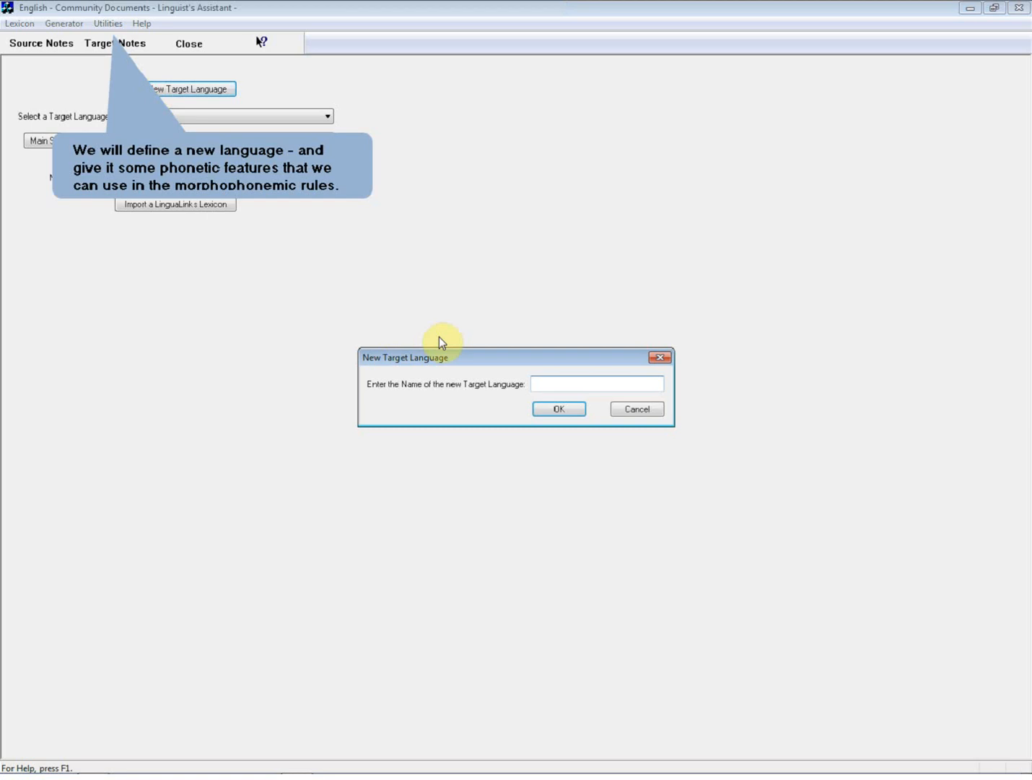
text(test2)
click(562, 409)
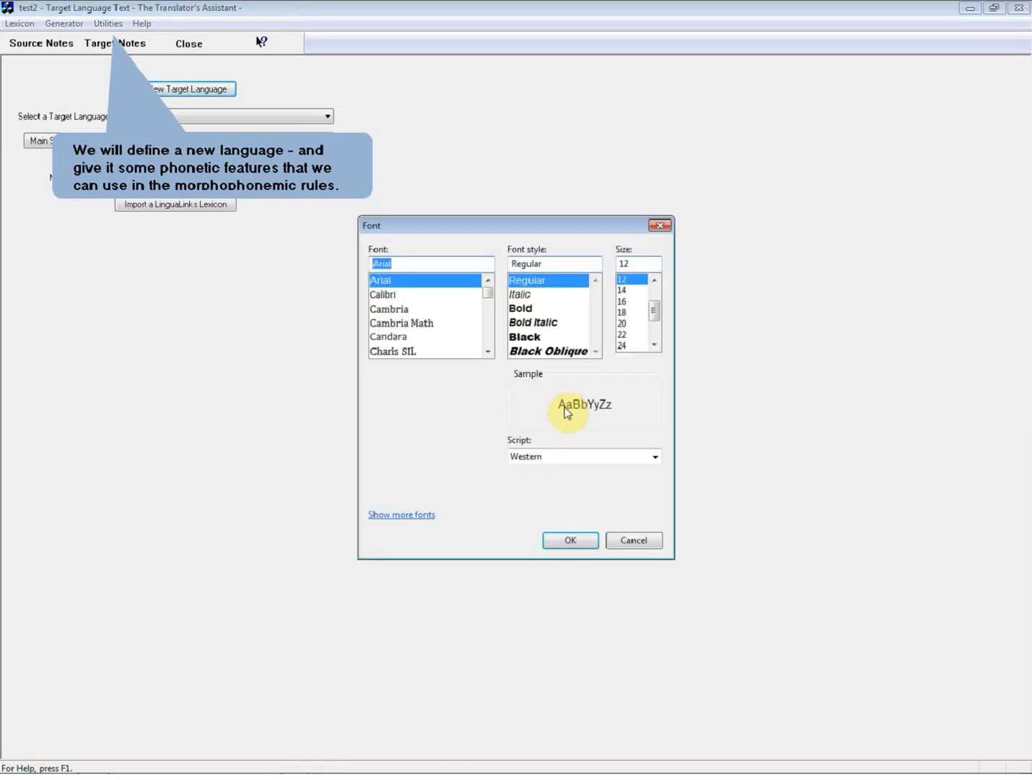
Step: Accept the default font, prefill the Roman alphabet, and mark Point of Articulation and Vowel Height as relevant features
click(573, 541)
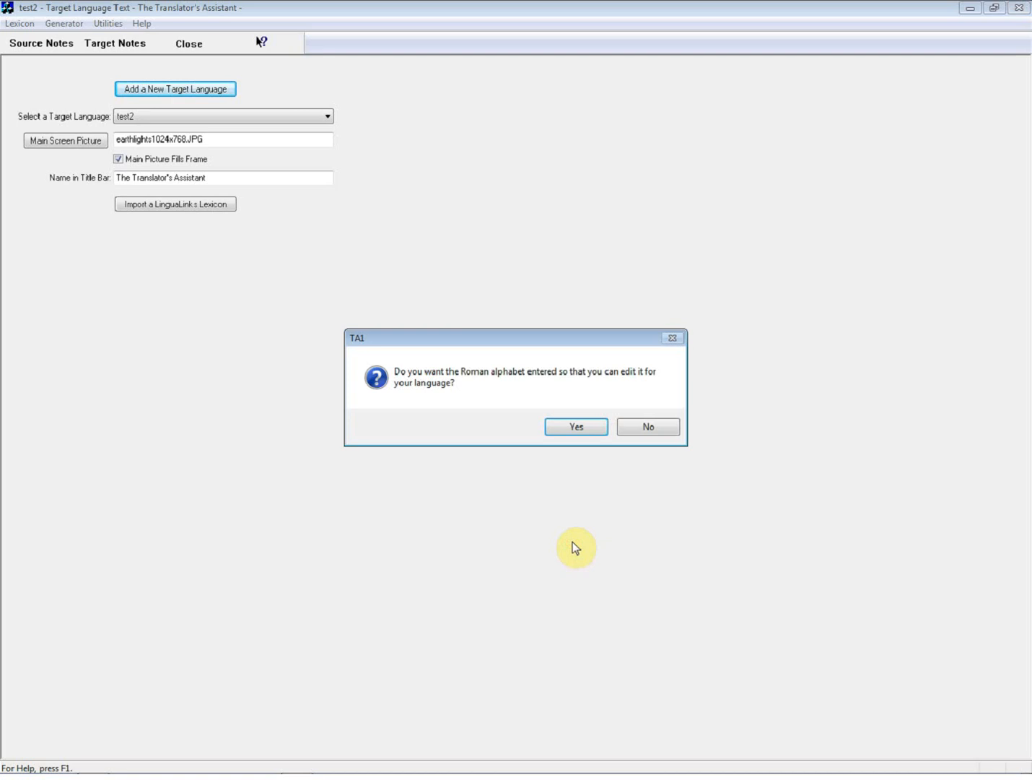
click(573, 425)
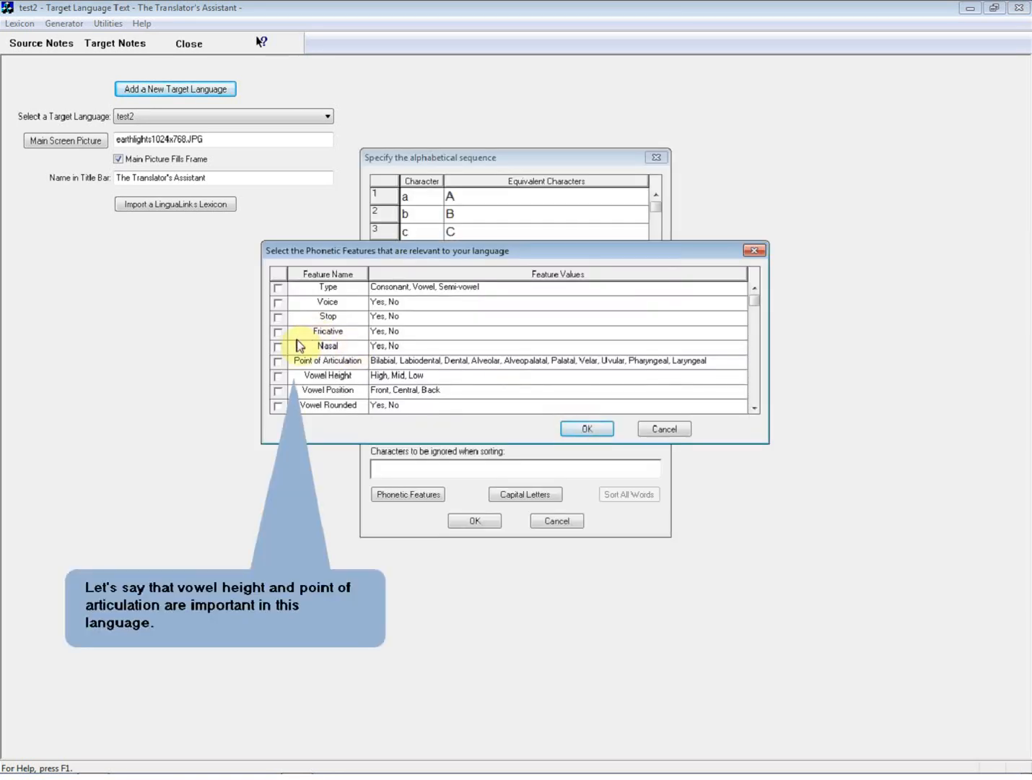
click(278, 362)
click(278, 377)
click(588, 430)
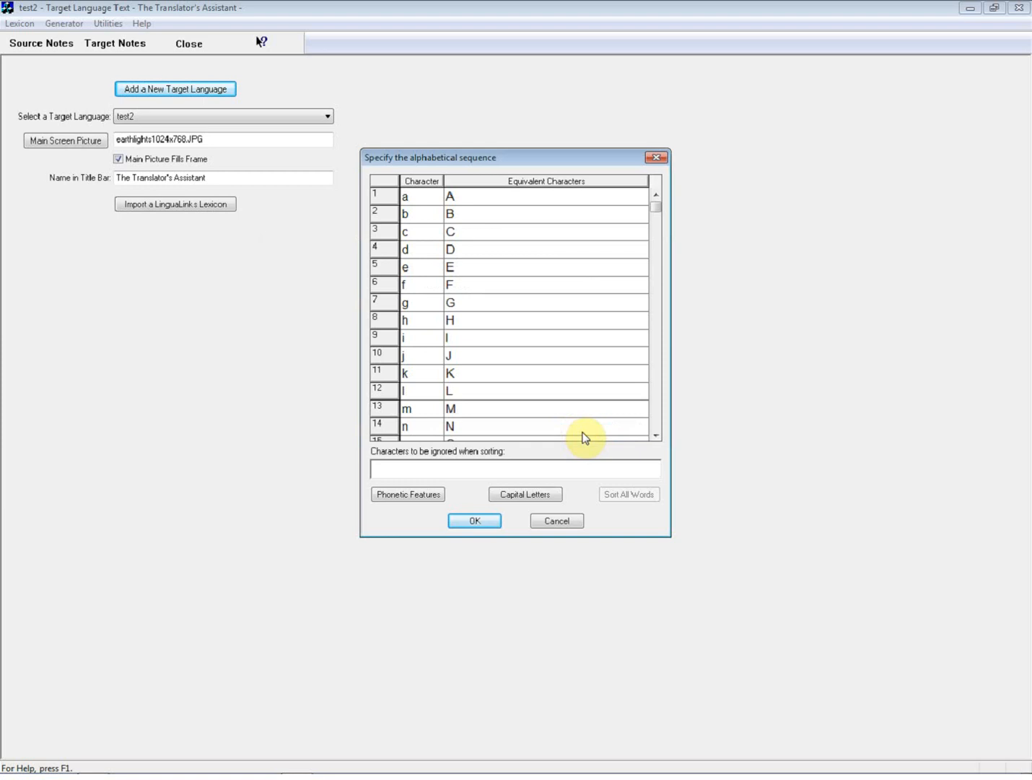
Step: In the per-letter phonetic feature table, set Vowel Height of i and I to Mid
click(407, 499)
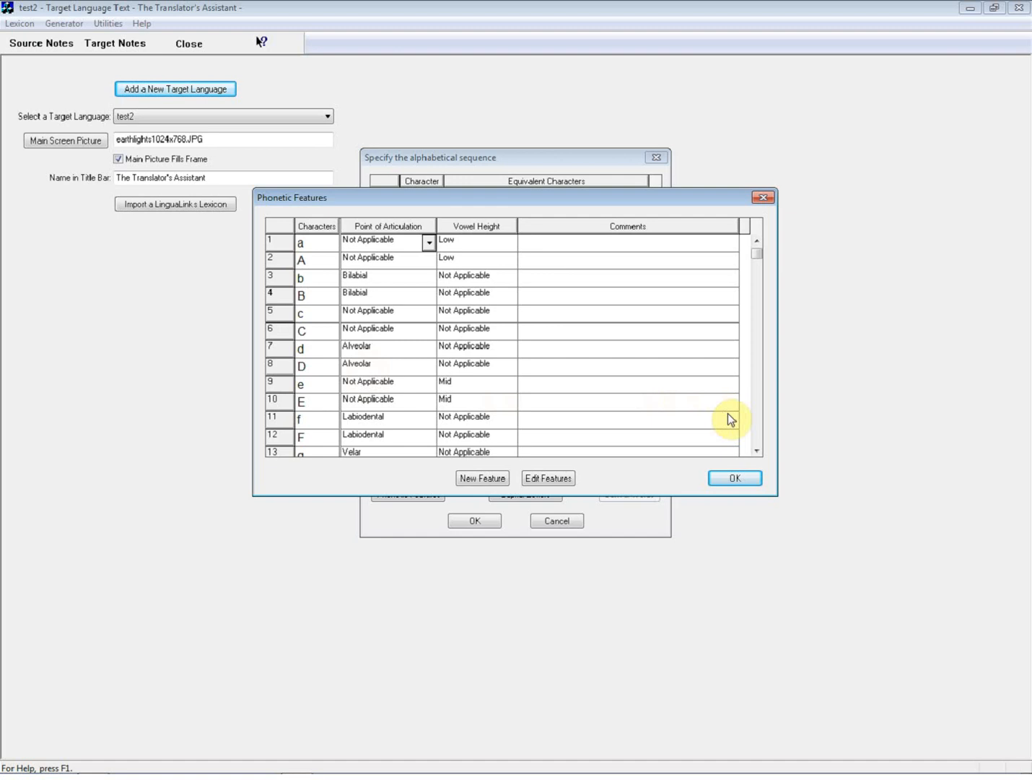
click(756, 411)
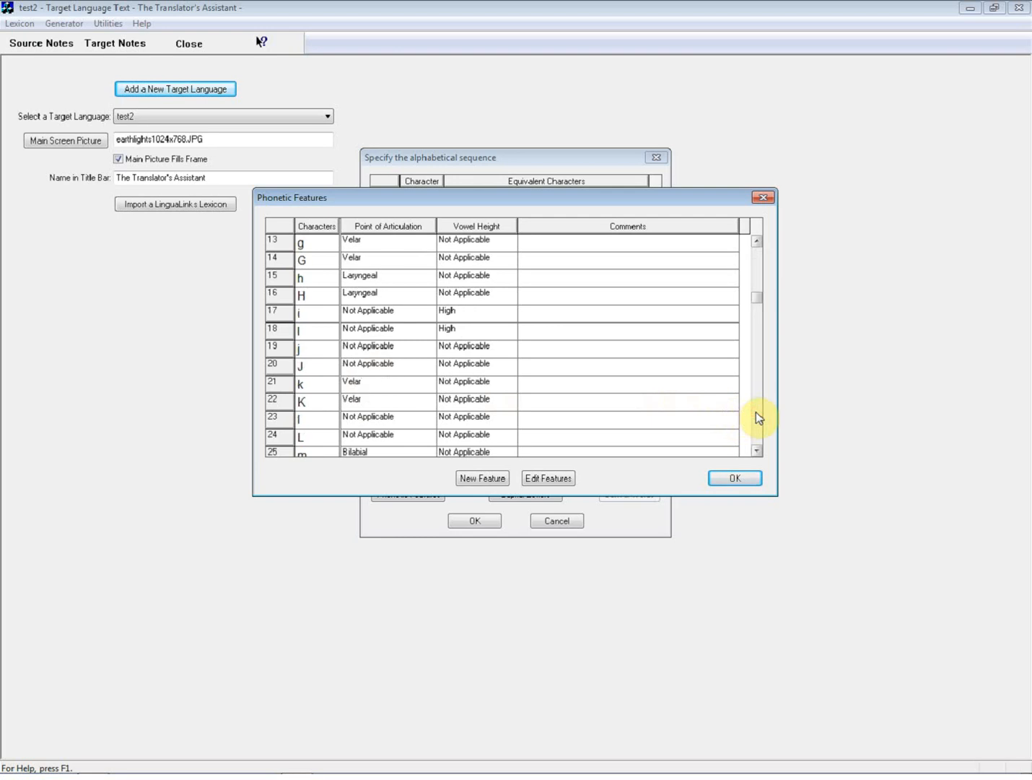
click(472, 315)
click(512, 313)
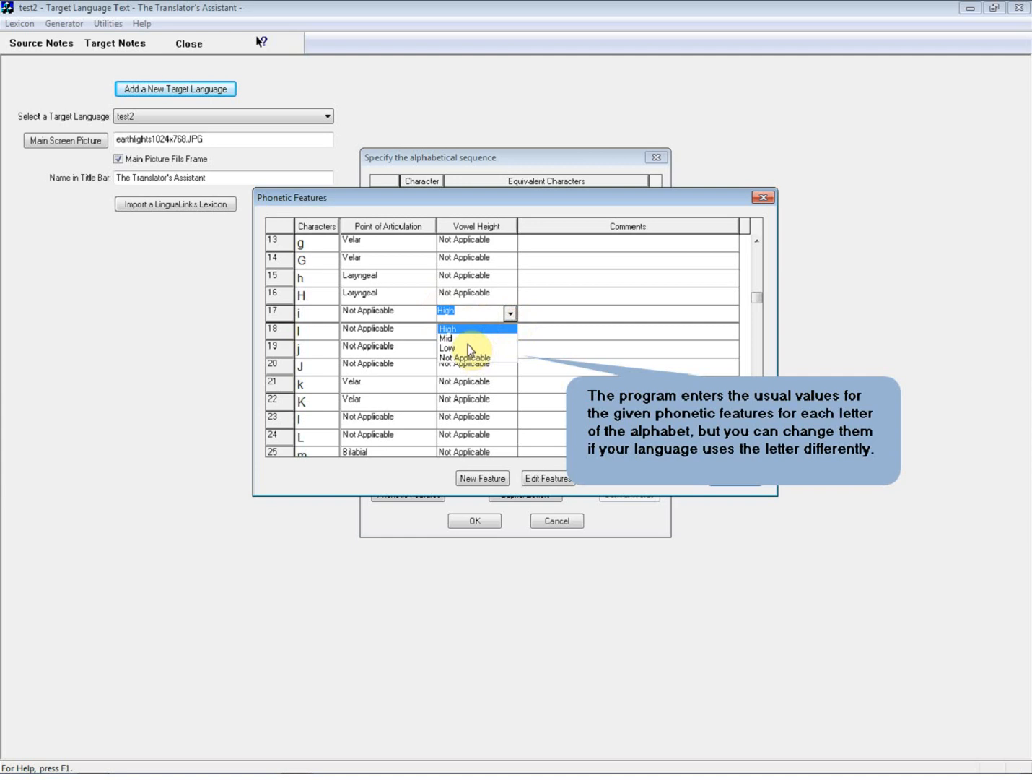
click(507, 337)
click(508, 331)
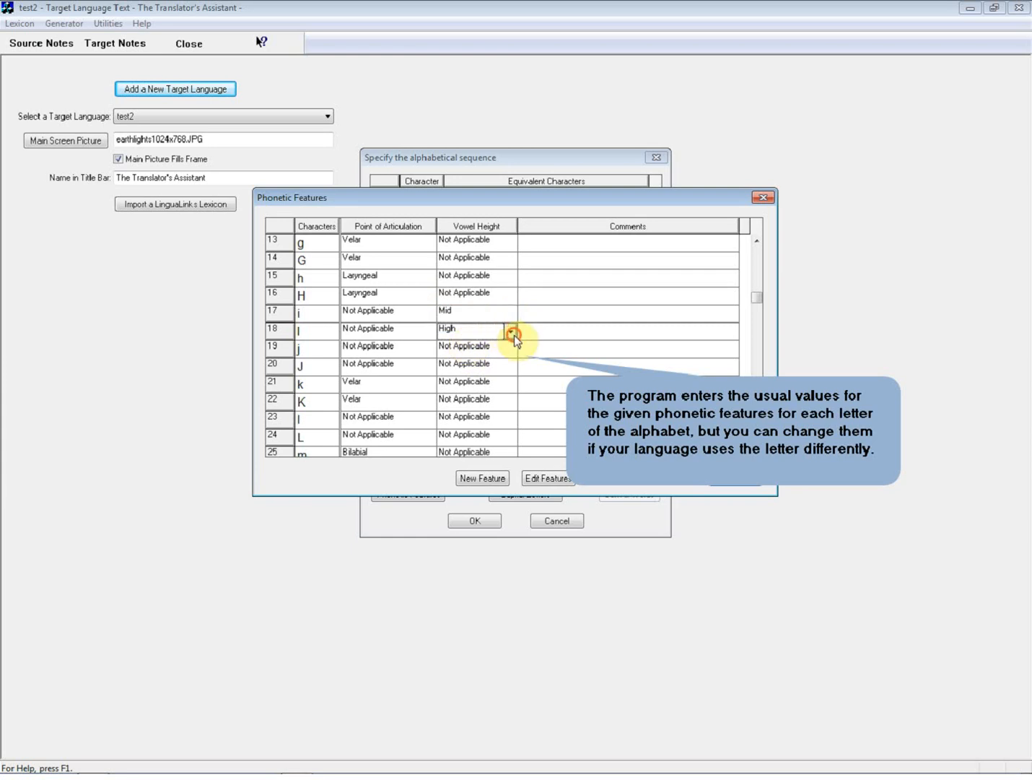
click(510, 333)
click(462, 352)
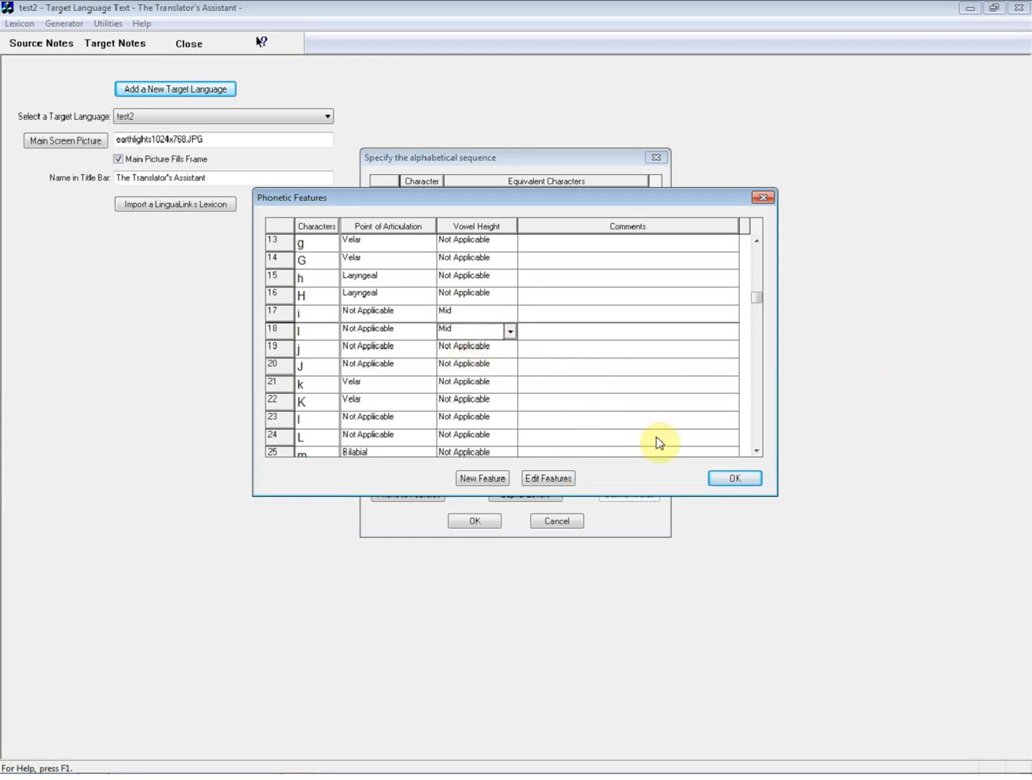
Step: Accept the phonetic feature table and the alphabetical sequence dialog
click(726, 482)
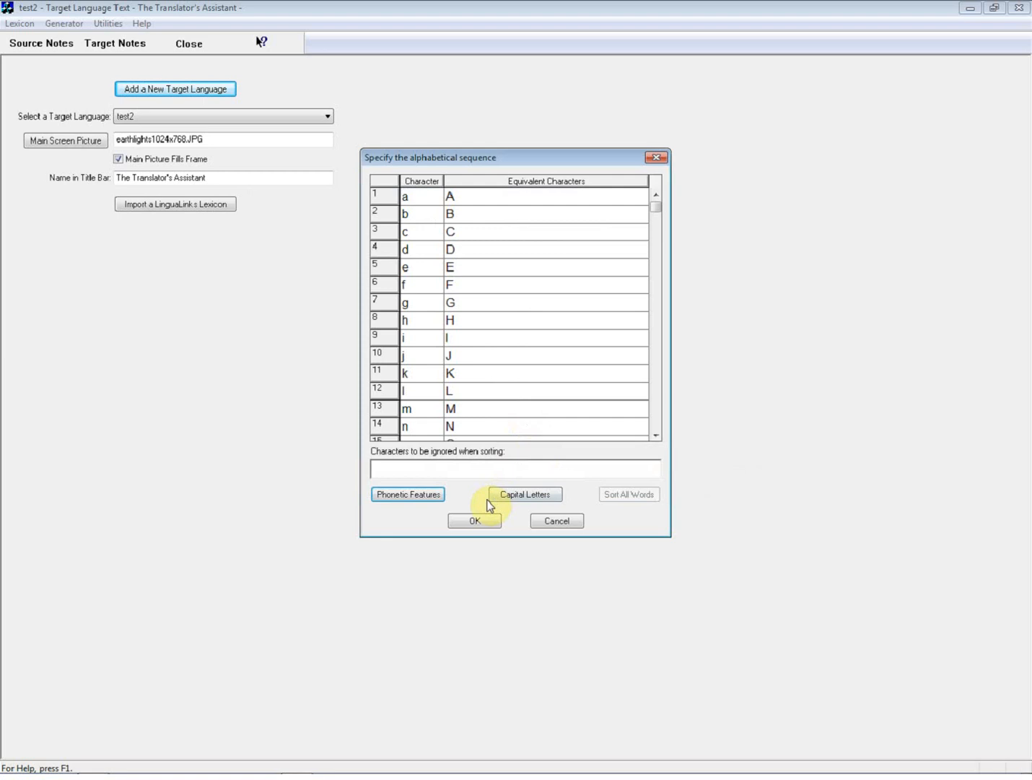
click(476, 521)
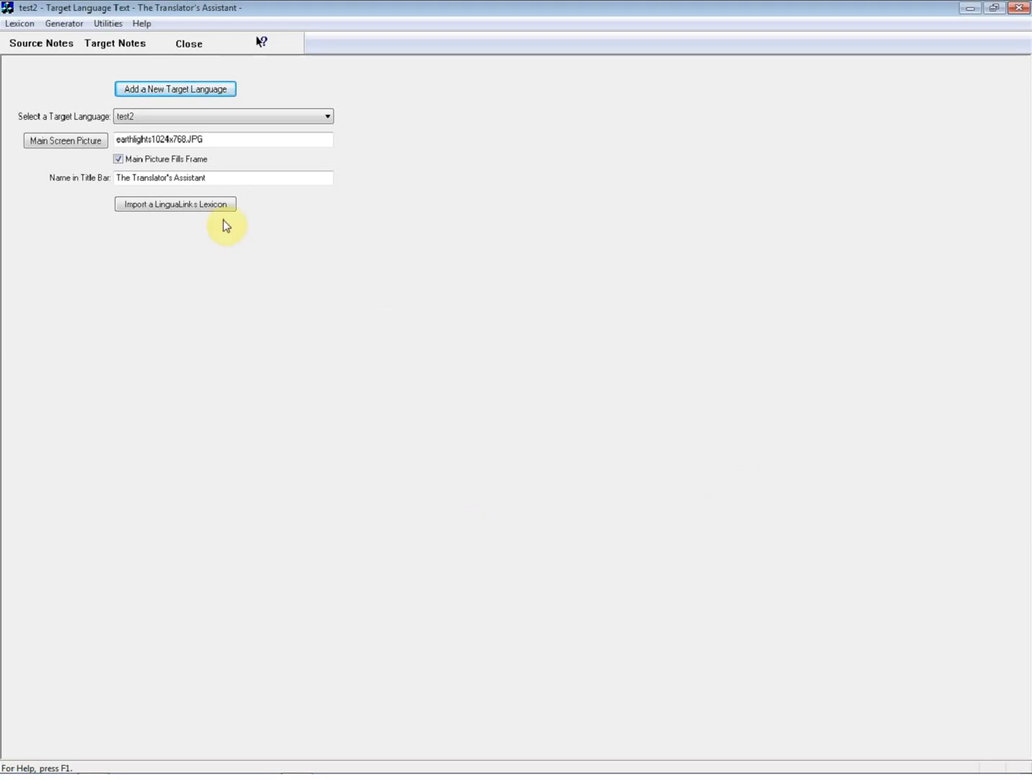
Step: Go to Lexicon and Grammar Development and expand the Spellout Rules category
click(64, 23)
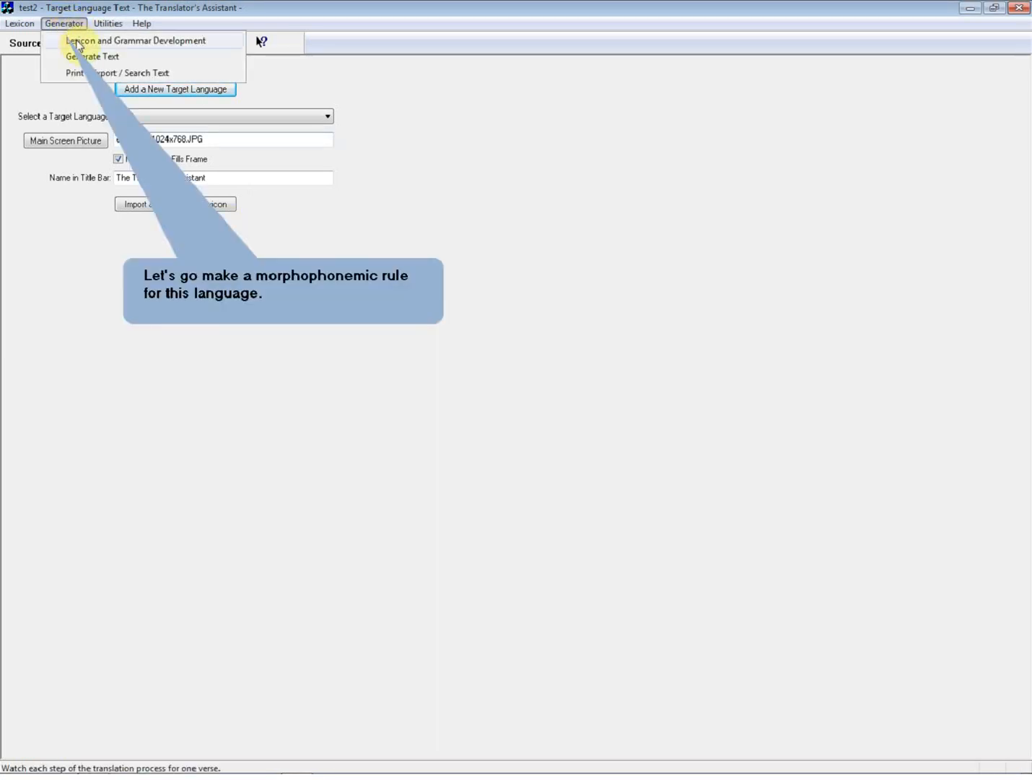
click(73, 39)
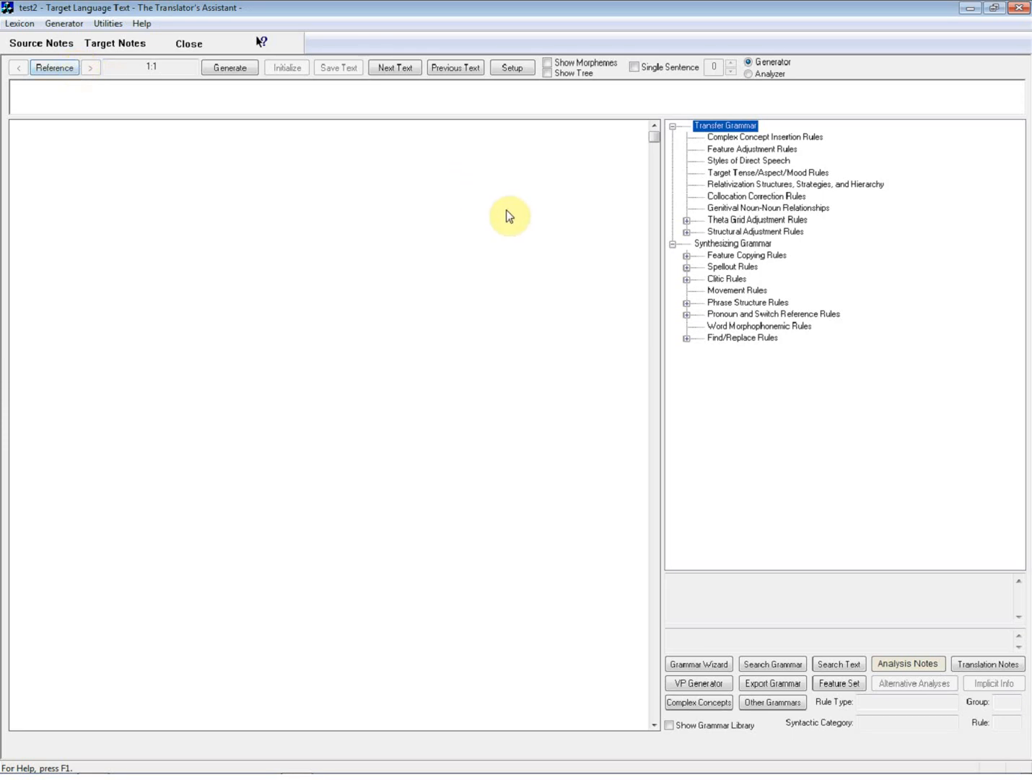
click(688, 267)
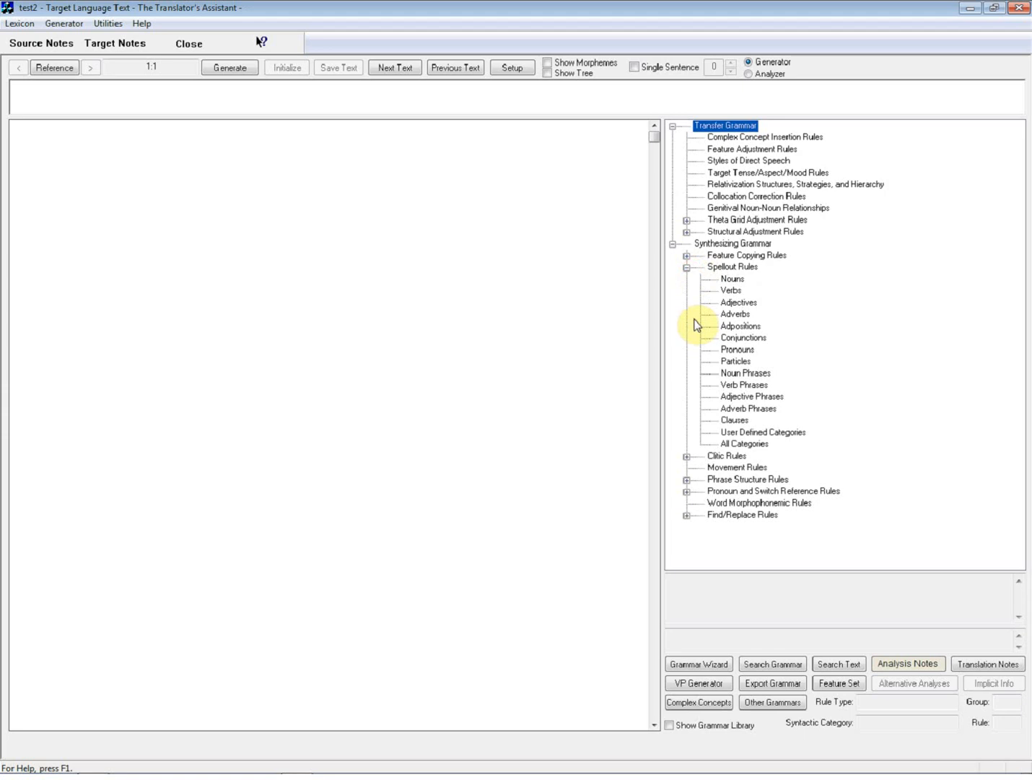
Step: Create a rule group named 'number' under Nouns and start a new spellout rule in it
double_click(730, 279)
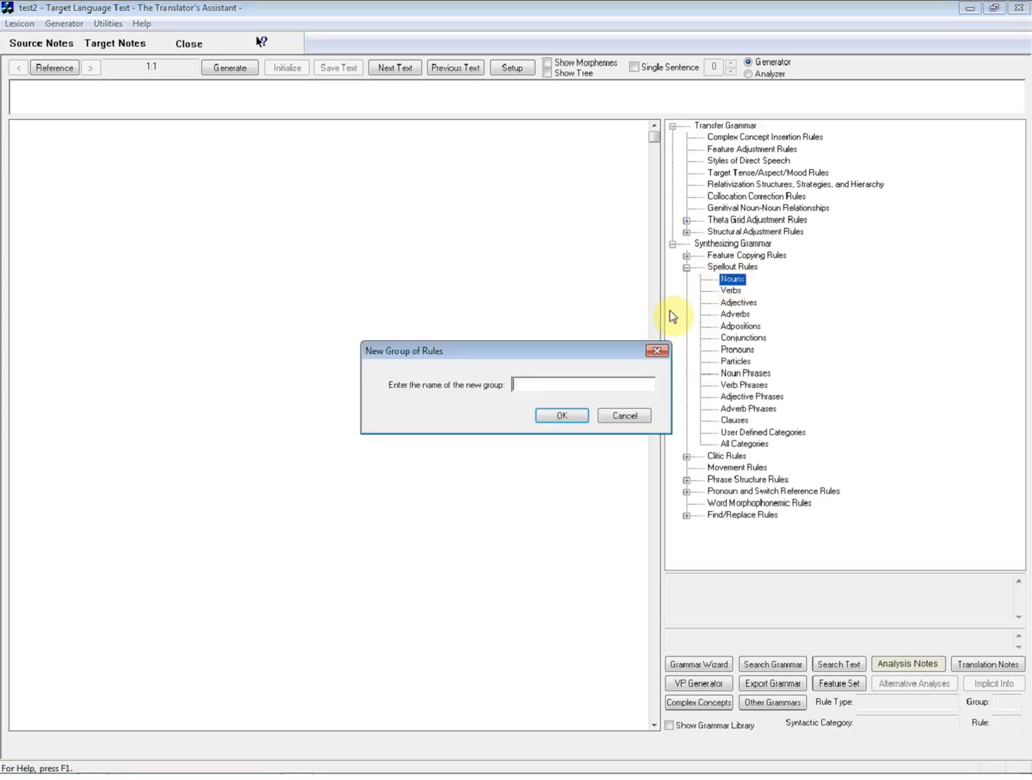
text(number)
click(563, 412)
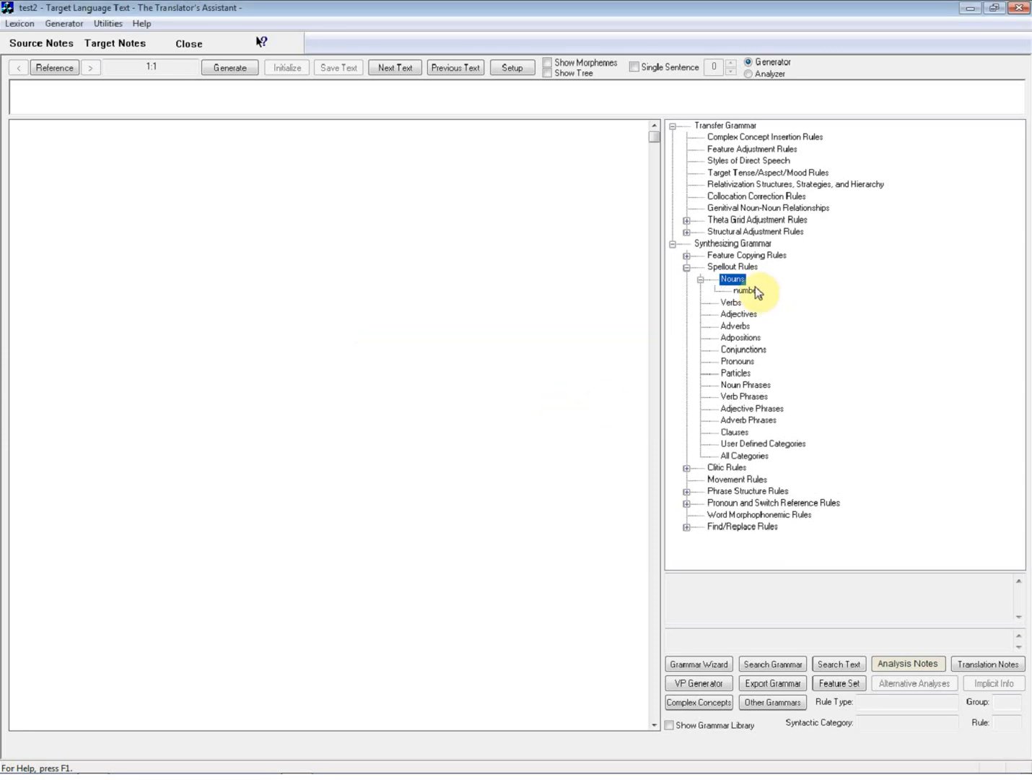
double_click(753, 293)
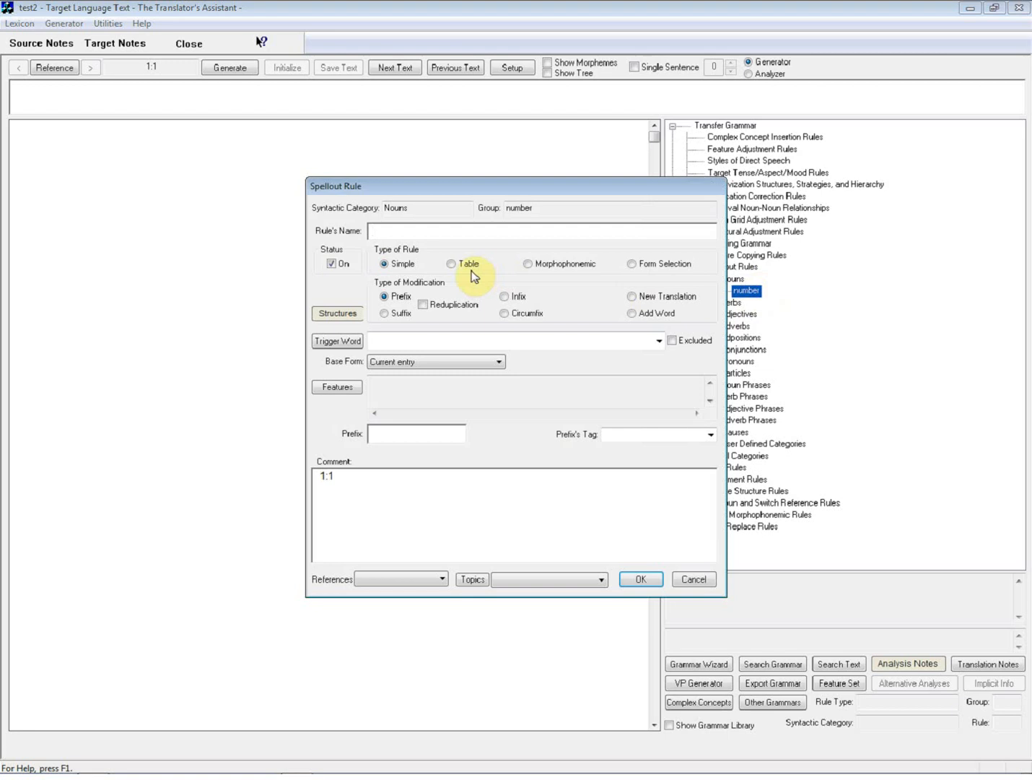
Step: Set the rule type to Morphophonemic and move to the Rule's Name field
click(529, 264)
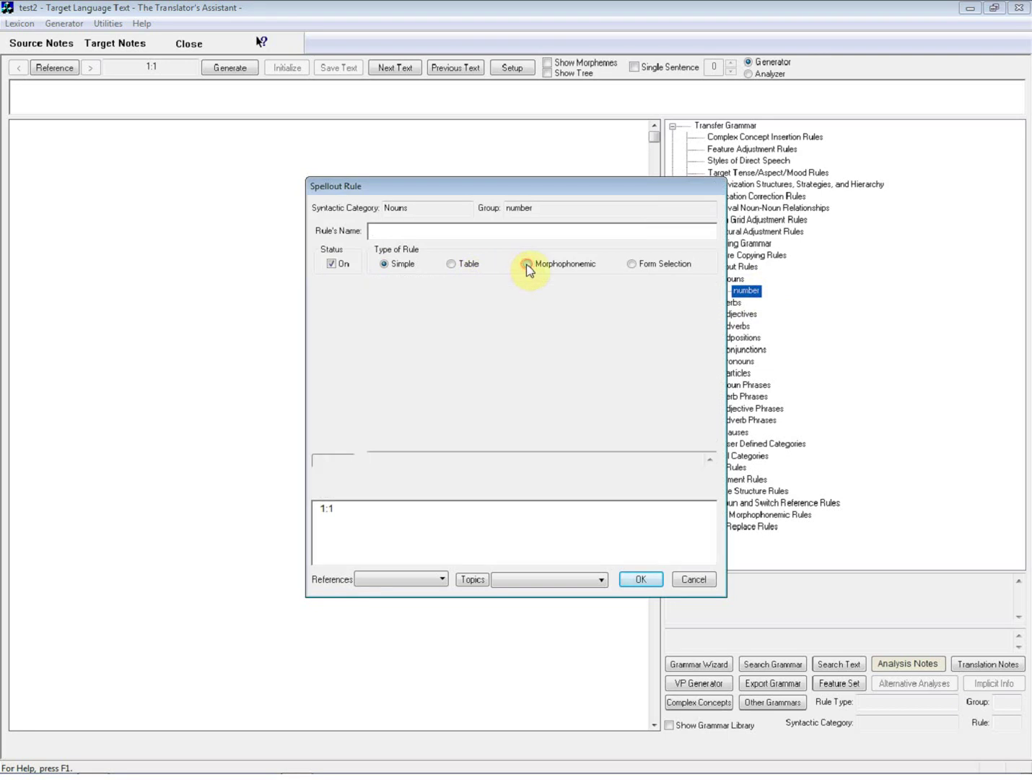
click(379, 234)
text(as + o -> is)
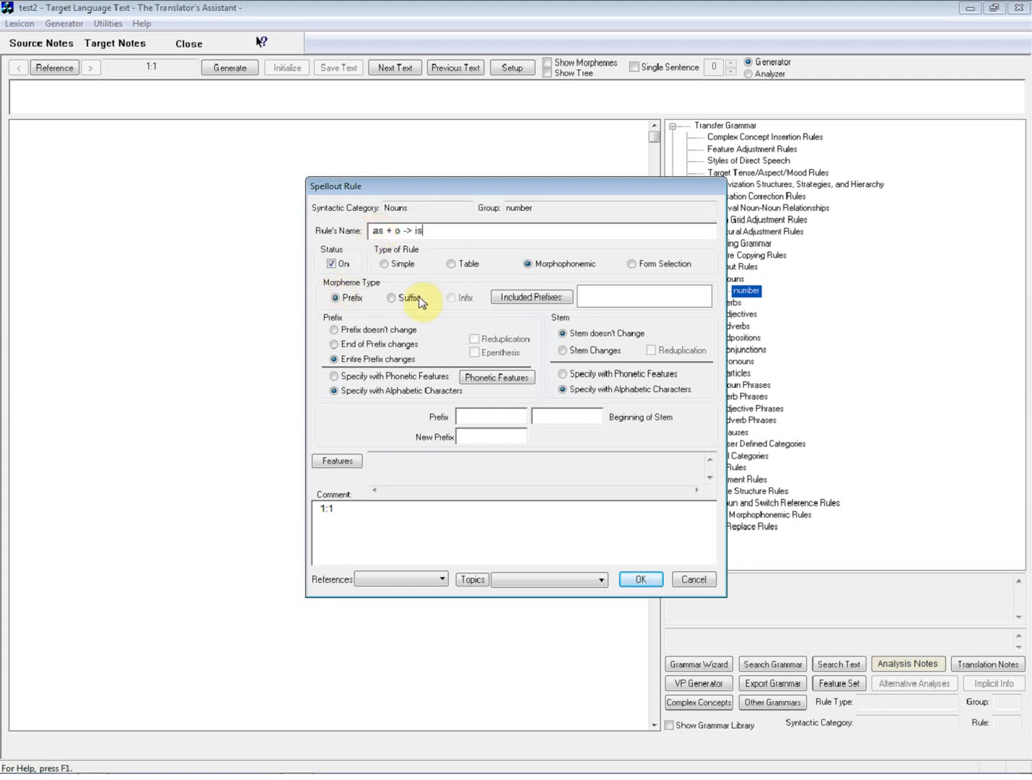
Step: Make the rule apply to a Suffix with Stem doesn't Change and Entire Suffix changes selected
click(392, 299)
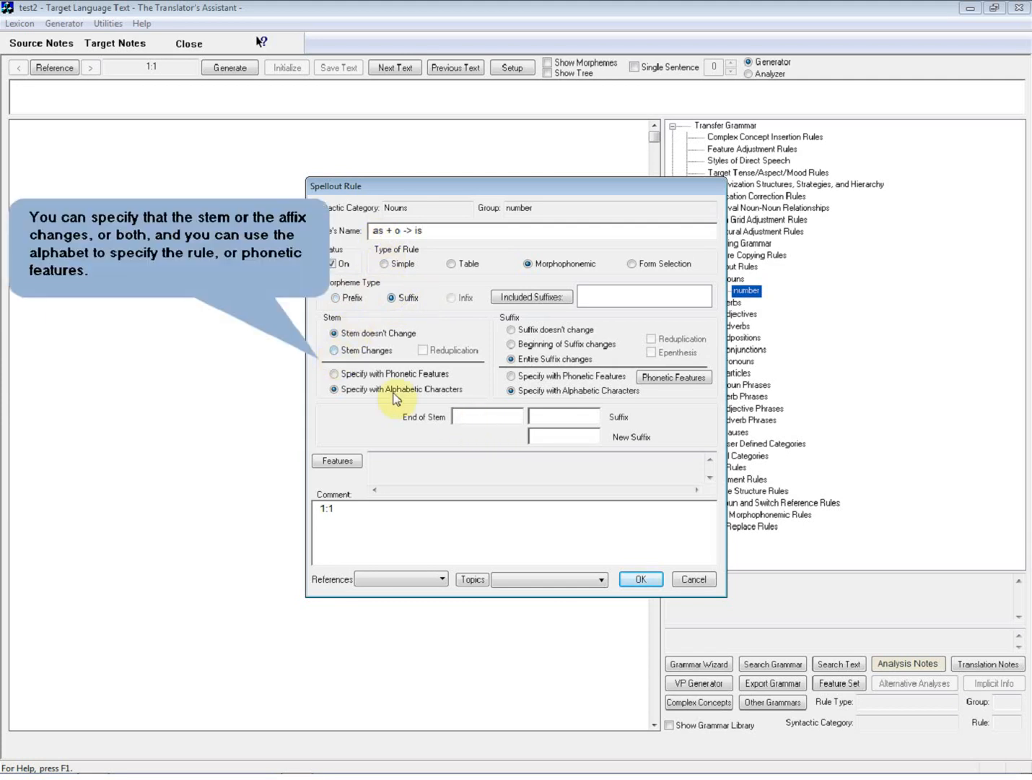
click(333, 349)
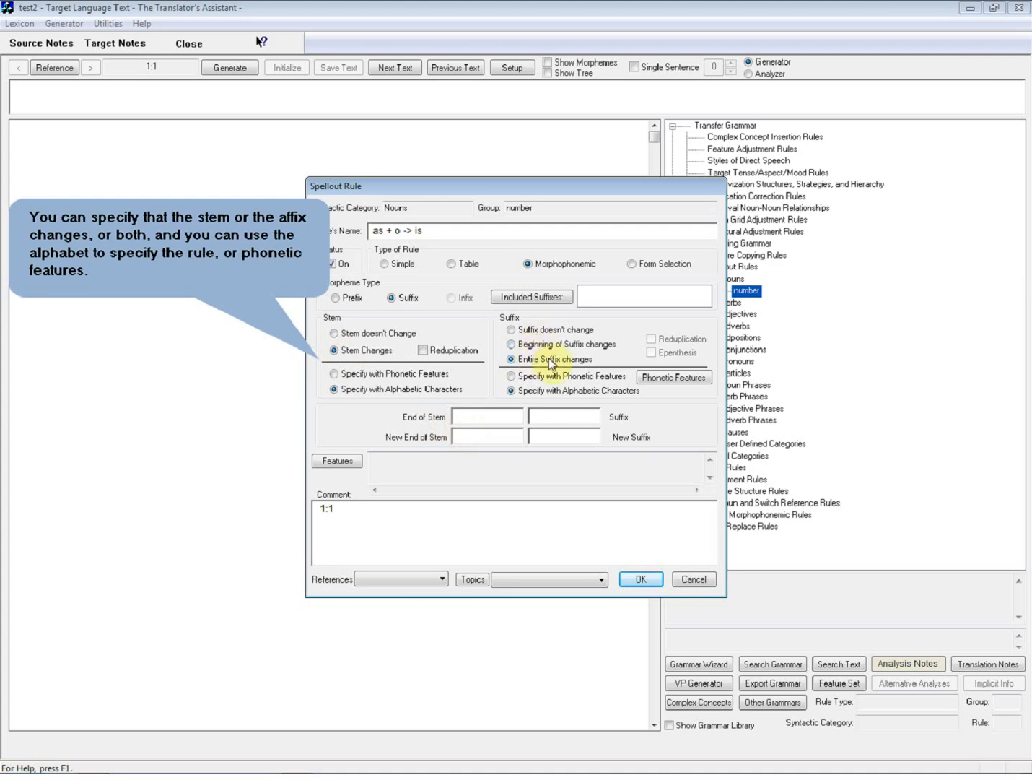
click(334, 333)
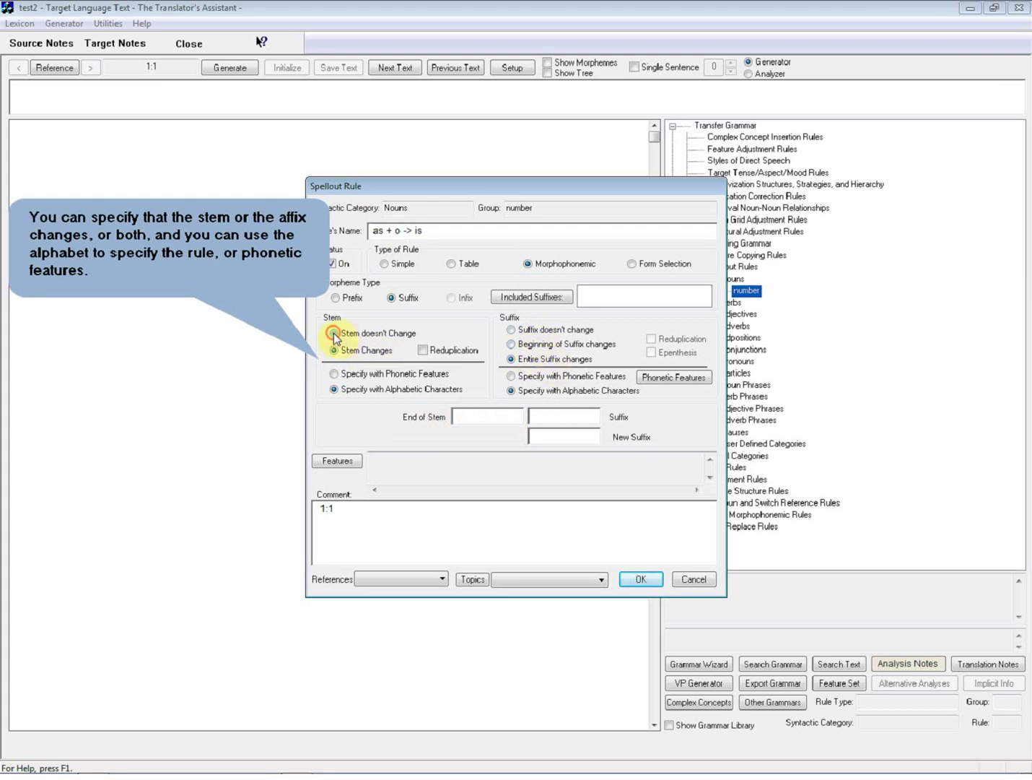
click(509, 330)
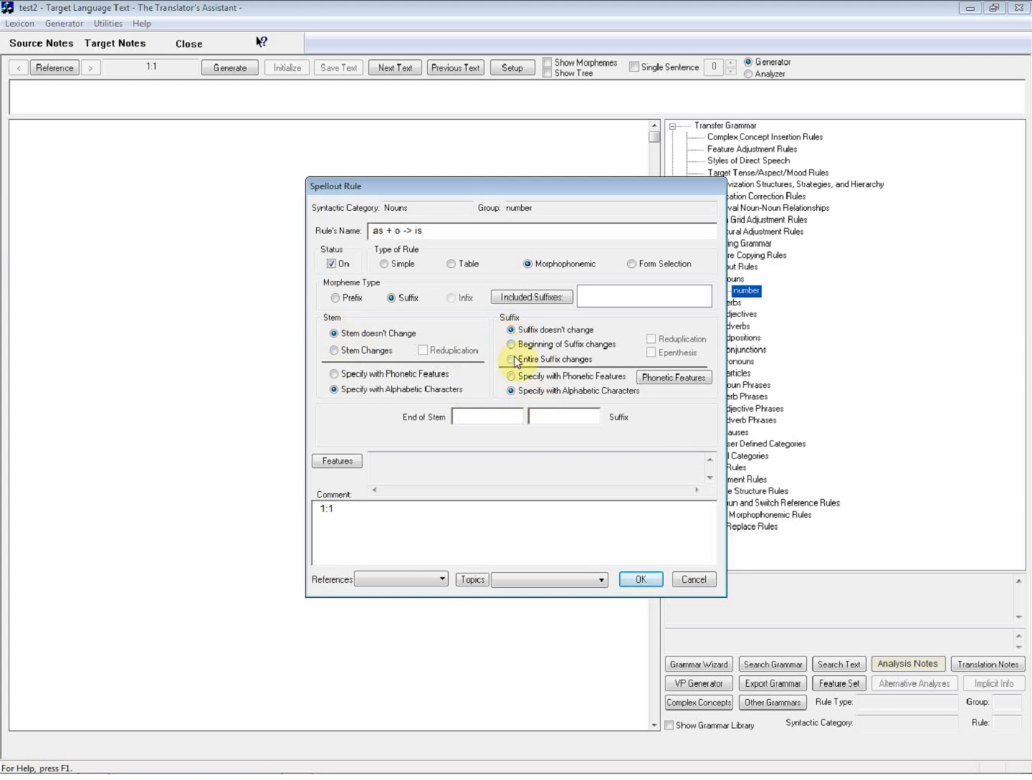
click(511, 360)
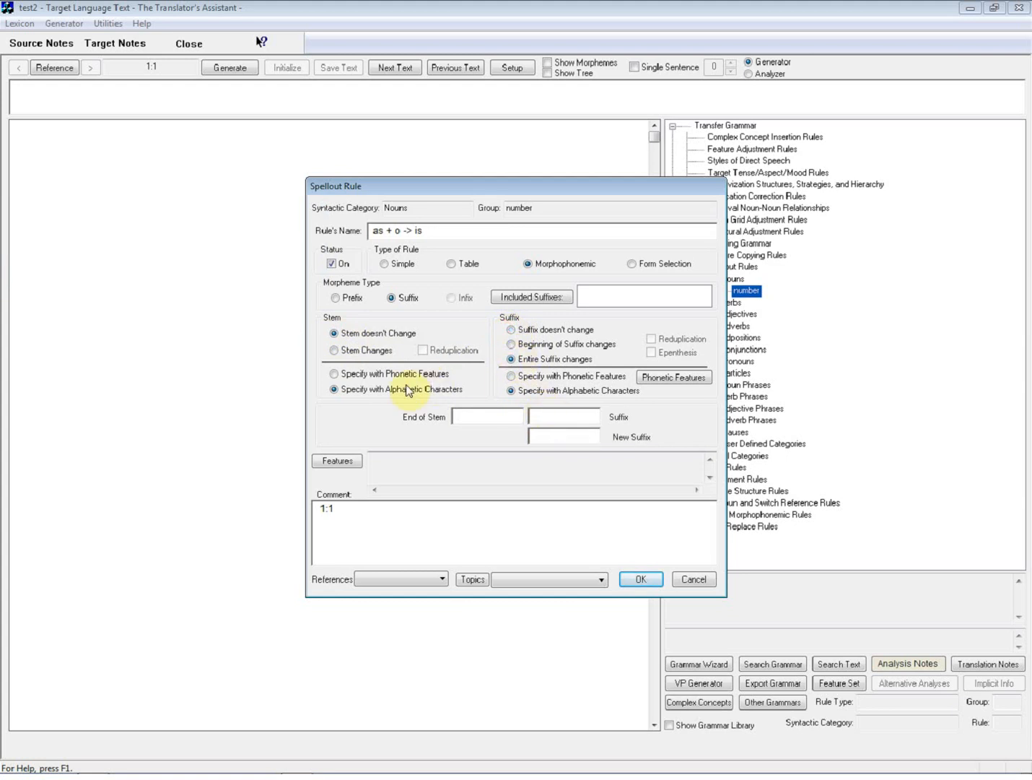
click(335, 375)
Step: With alphabetic characters, enter End of Stem 'o', Suffix 'as' and New Suffix 'is'
click(333, 390)
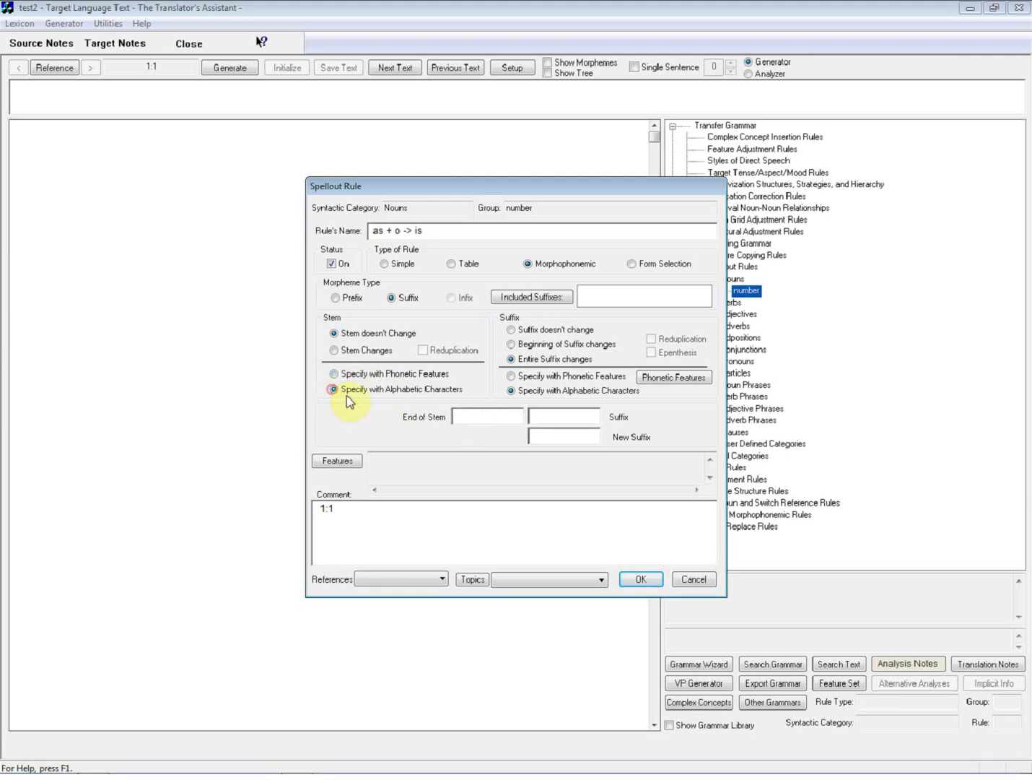
click(513, 417)
text(as)
click(572, 422)
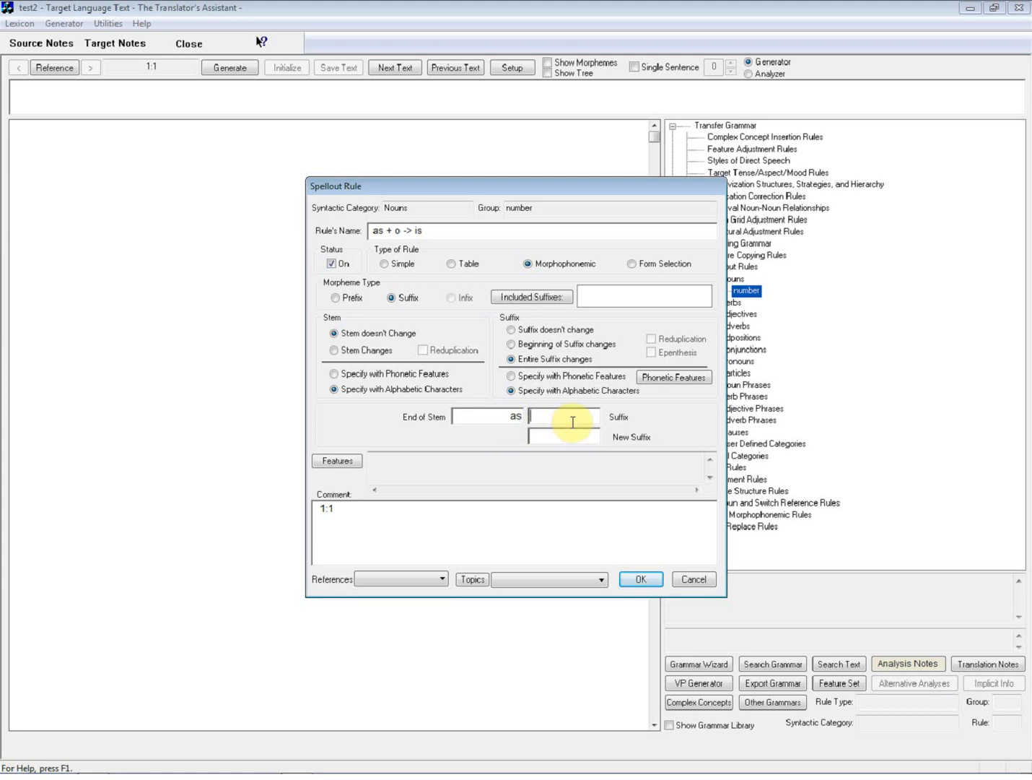
click(553, 437)
text(is)
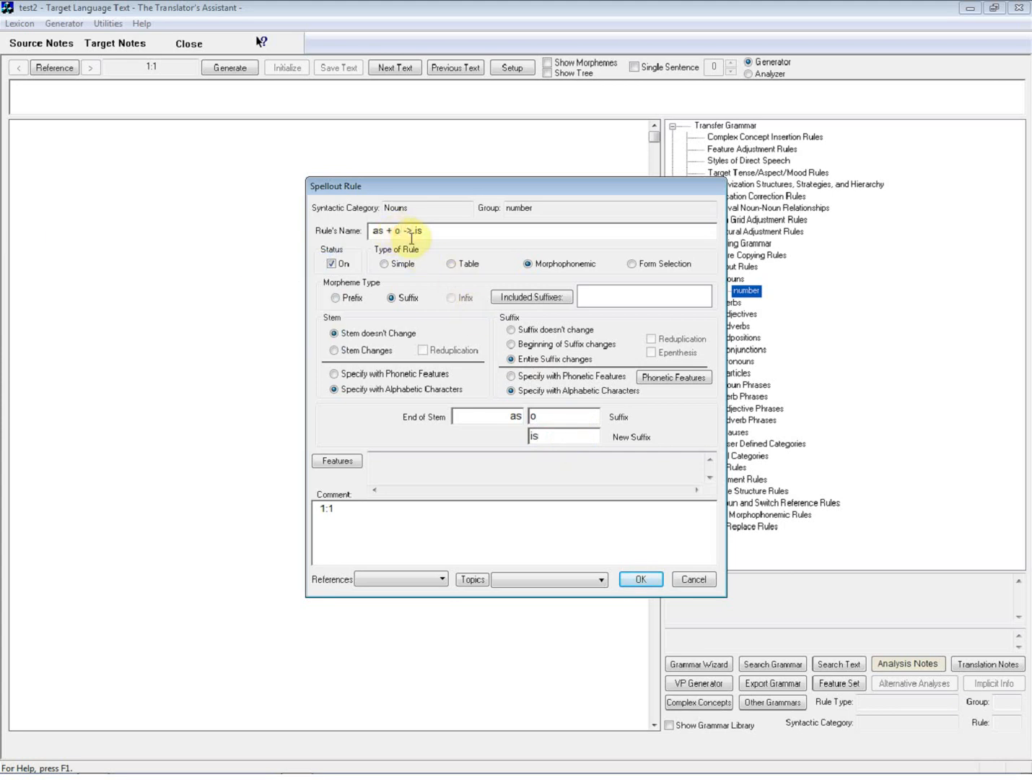
Step: Edit the rule's name to 'o + as -> is' and correct the suffix values
key(BackSpace)
key(BackSpace)
key(BackSpace)
text(o + )
text(as)
key(Delete)
key(Delete)
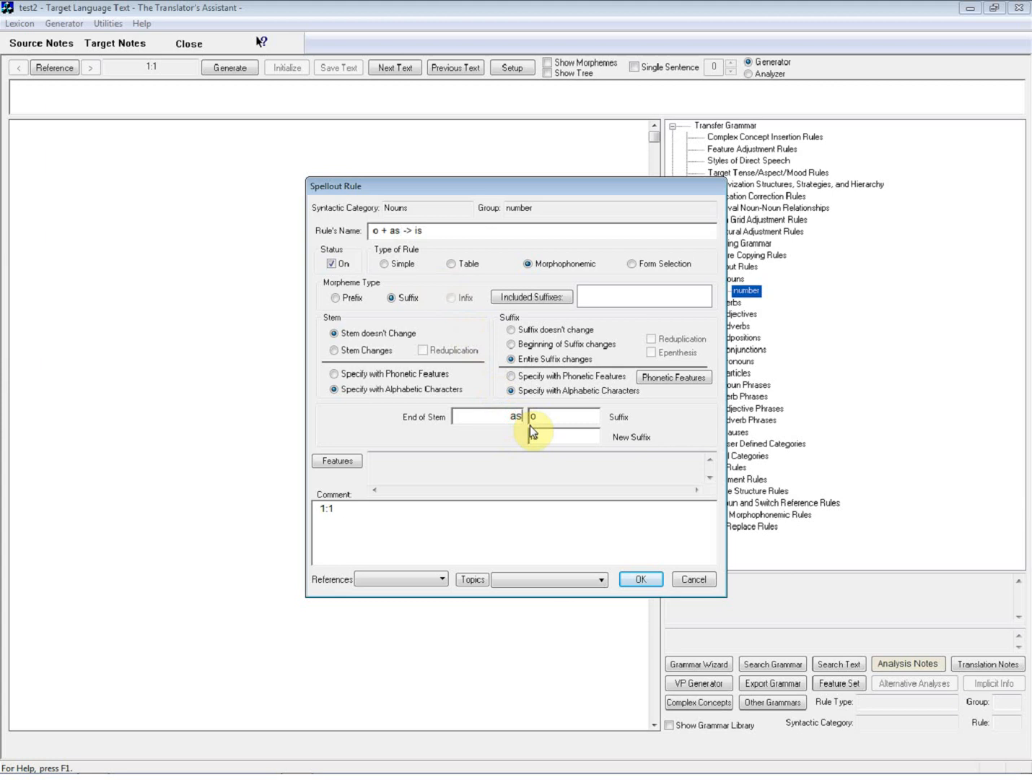
click(515, 422)
text(ois)
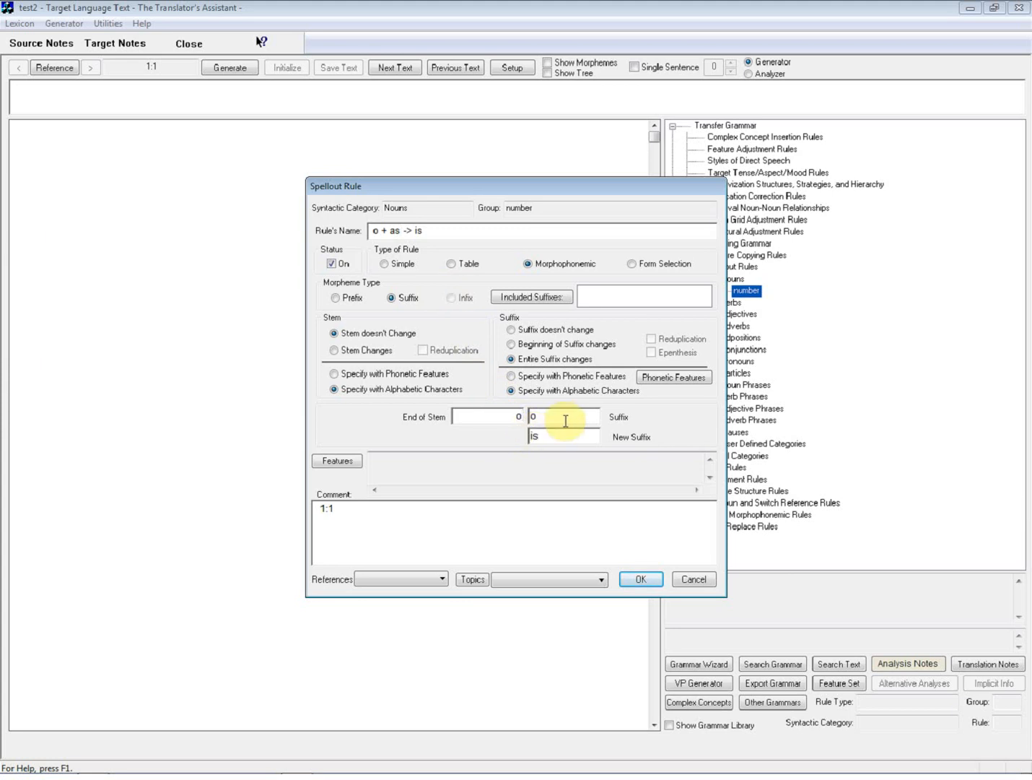
double_click(565, 420)
text(as)
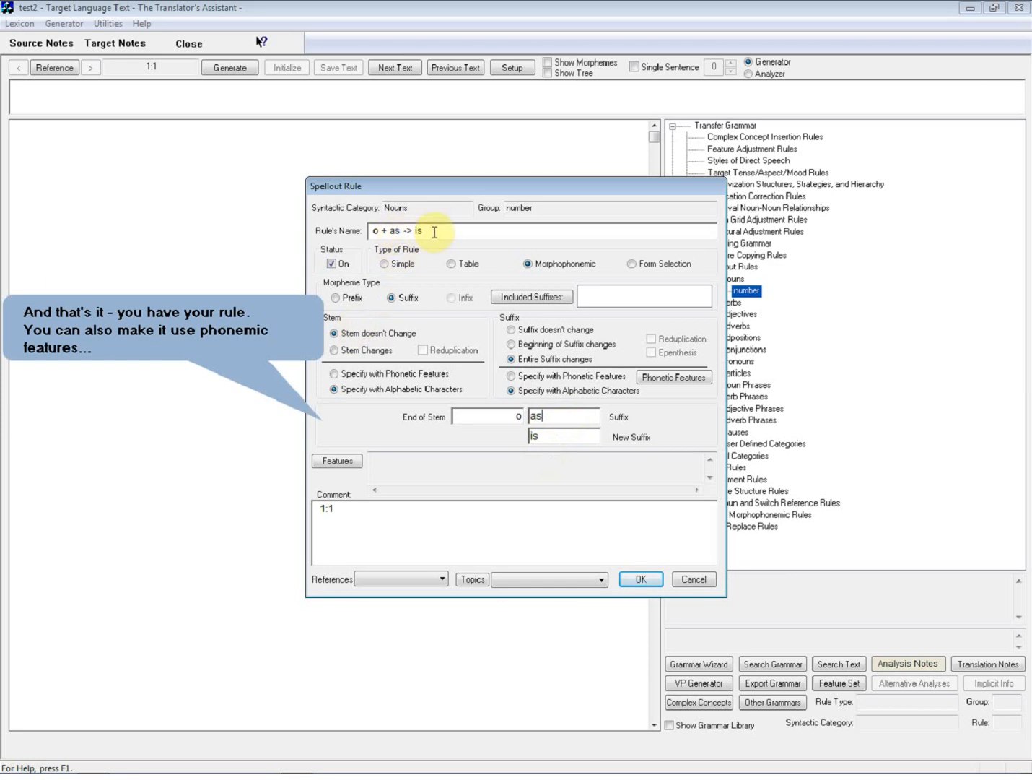
Step: Rename the rule 'hi vowel + as -> is' and specify the stem ending phonetically as Vowel Height High
drag(439, 231, 367, 235)
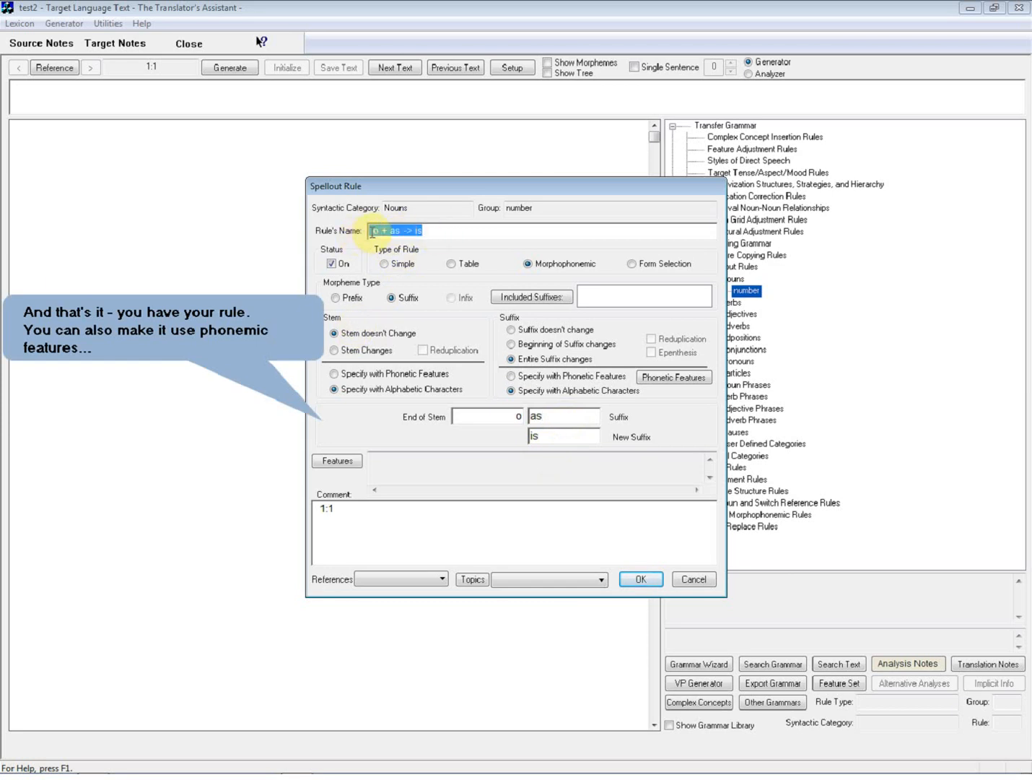
text(hi vowel)
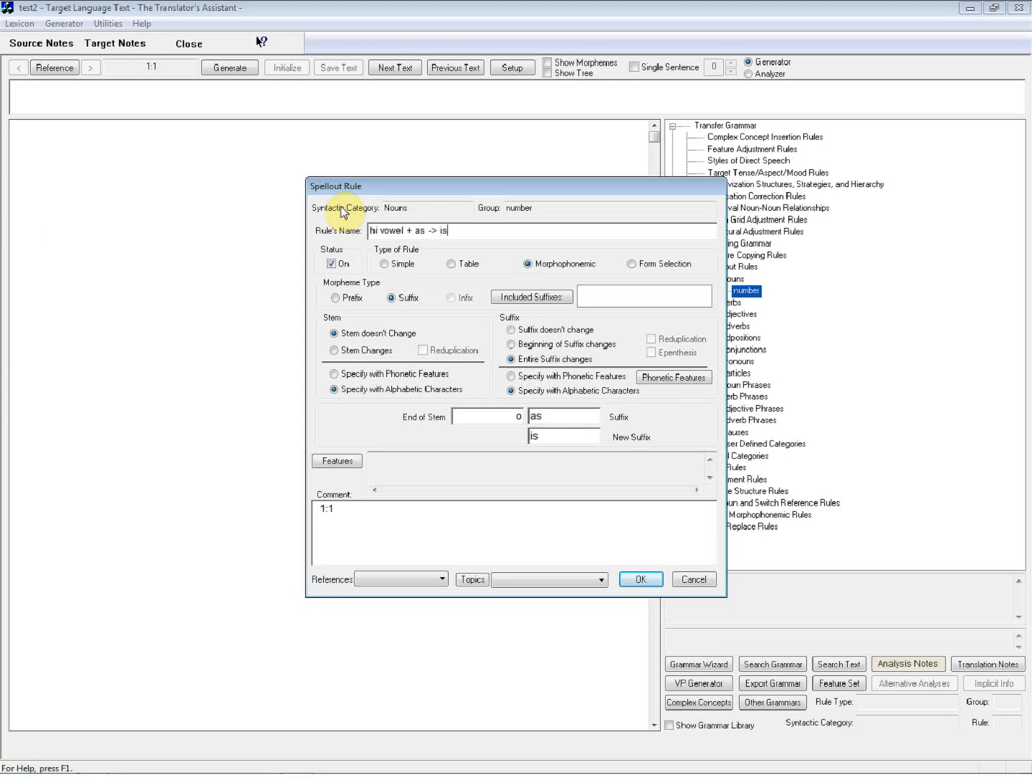
click(334, 374)
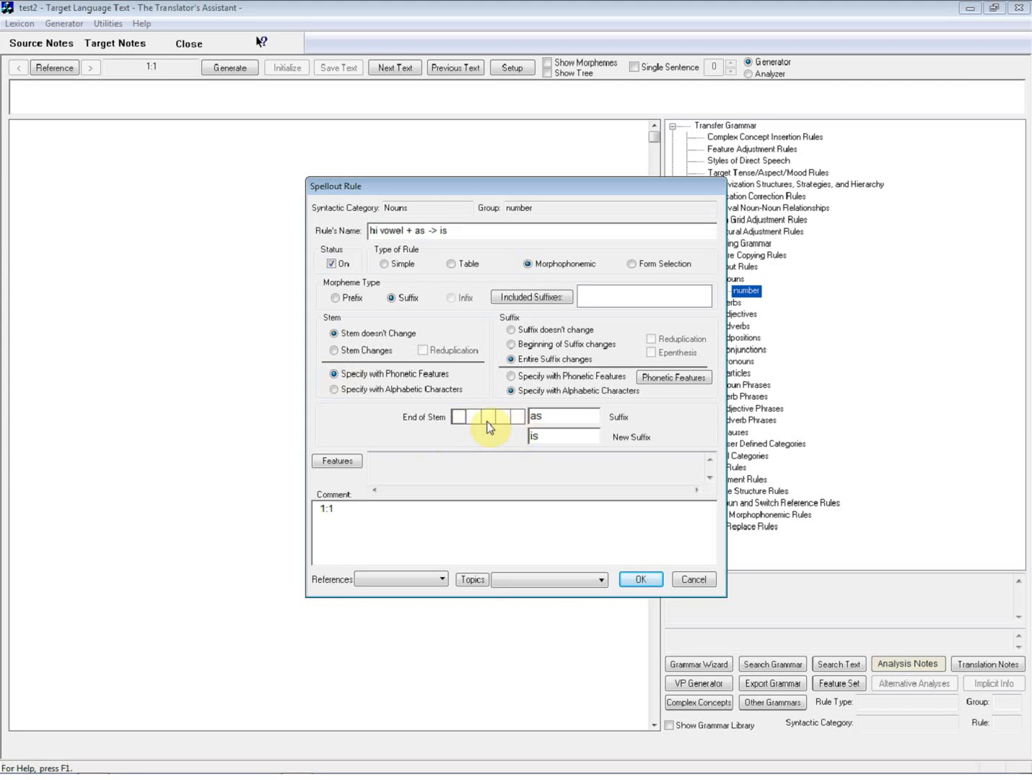
click(459, 417)
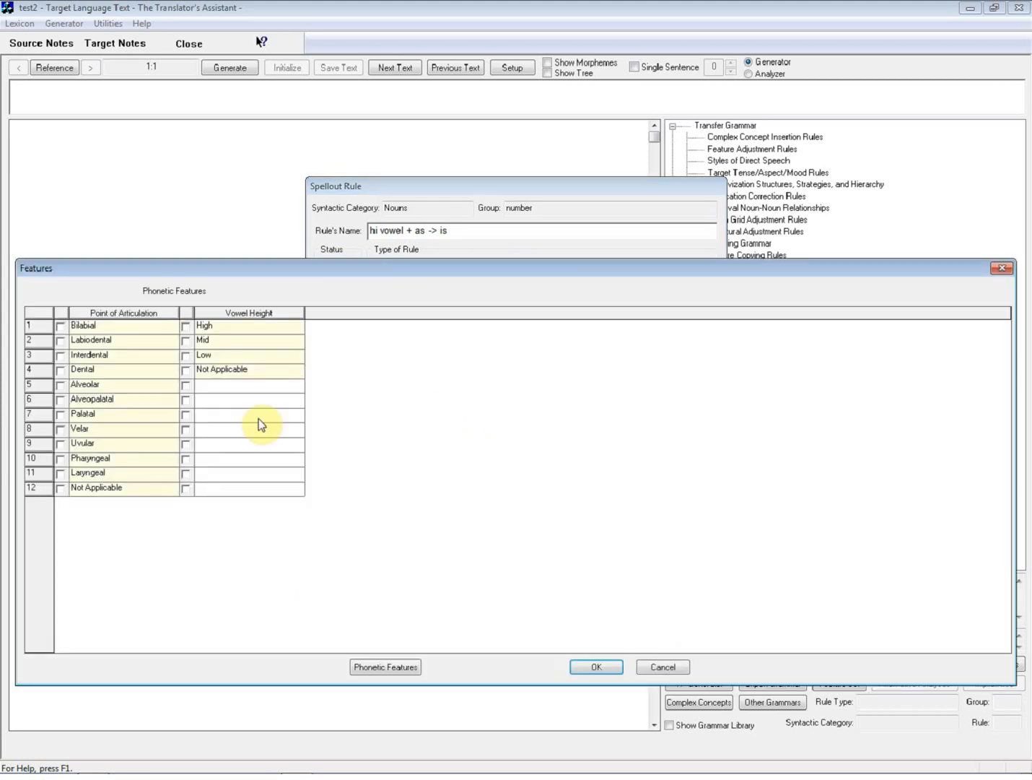
click(185, 327)
click(595, 667)
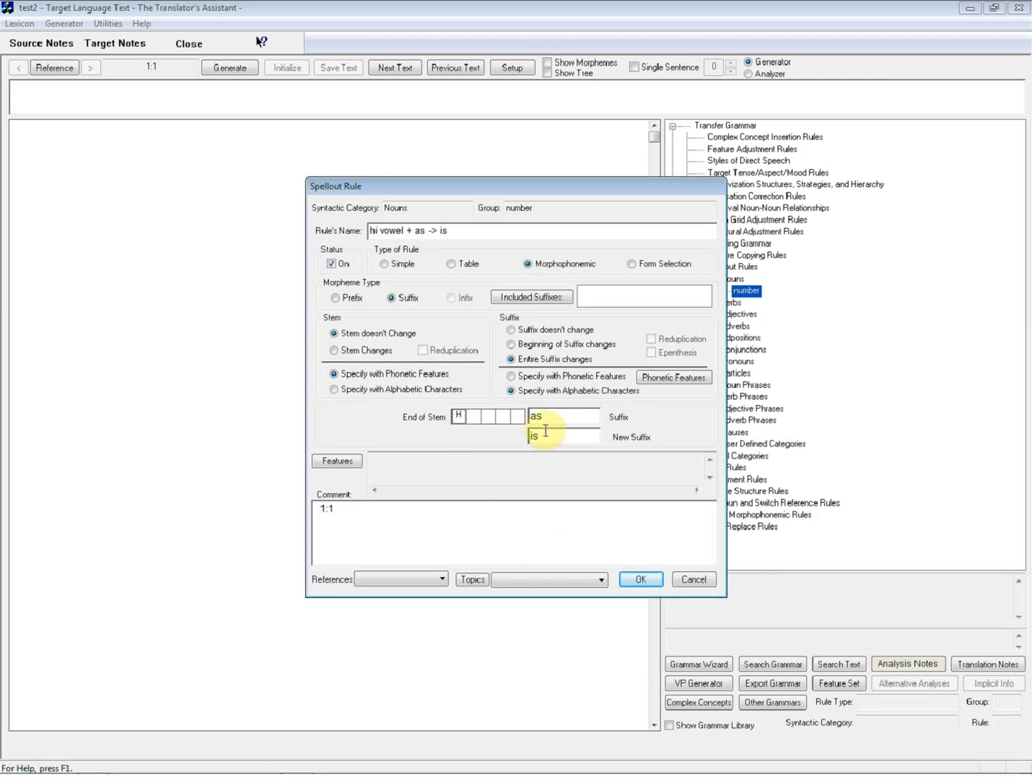
click(419, 230)
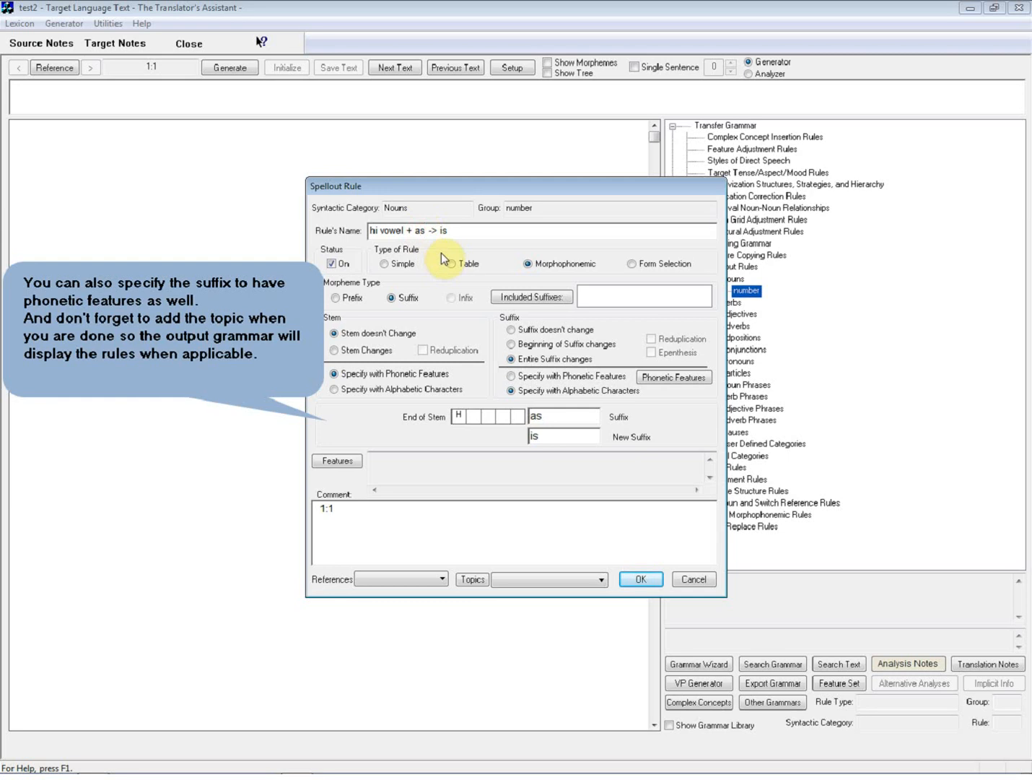